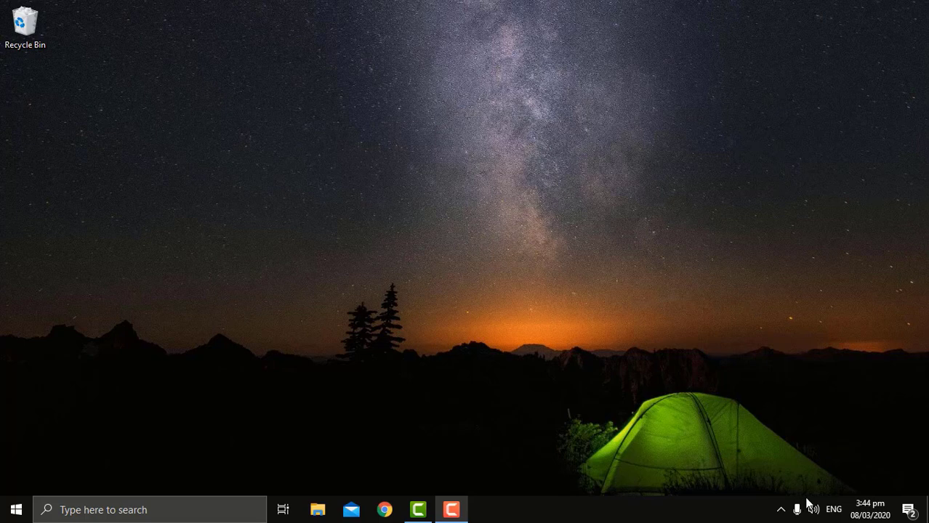
# Connect the laptop to ZTE_2.4G_gyXWrE with its security key, then bring up Start search.
pyautogui.click(781, 511)
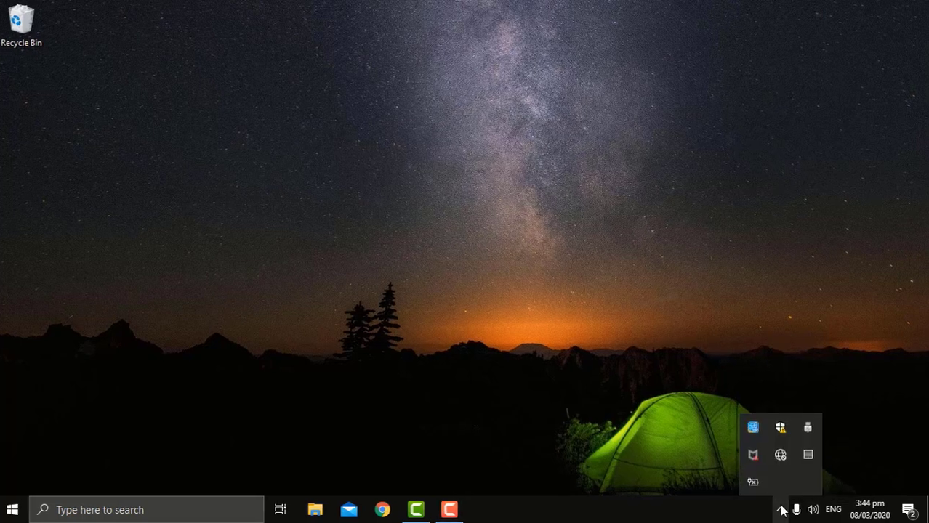
pyautogui.click(781, 455)
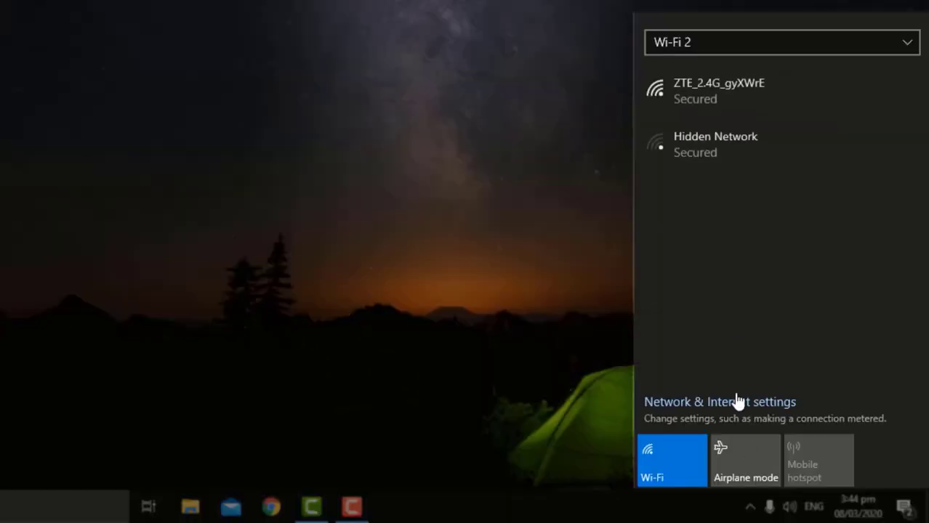
pyautogui.click(745, 111)
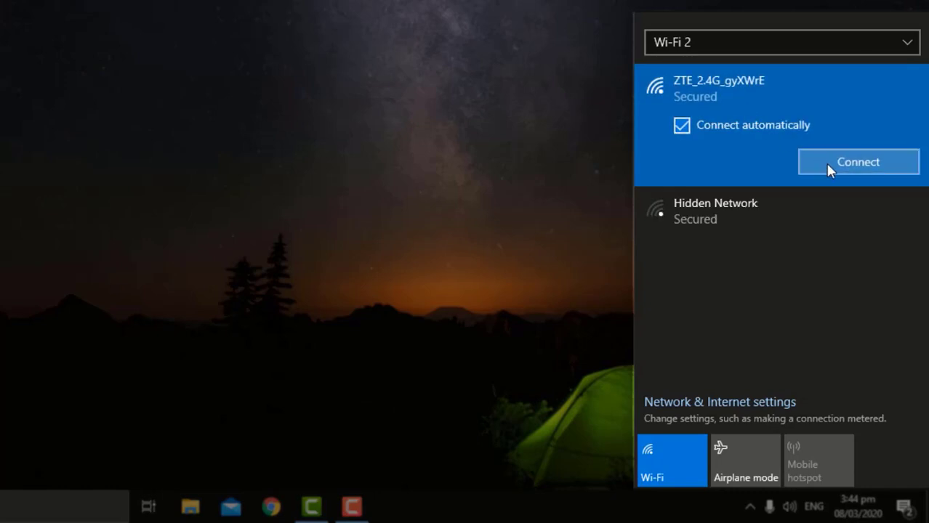
pyautogui.click(827, 162)
pyautogui.write('•••••••')
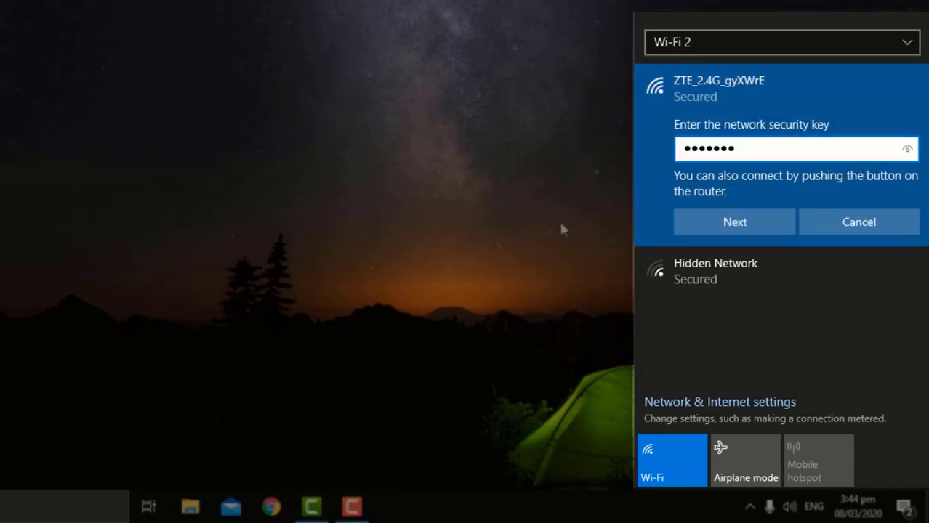
pyautogui.write('•')
pyautogui.click(732, 221)
pyautogui.click(411, 103)
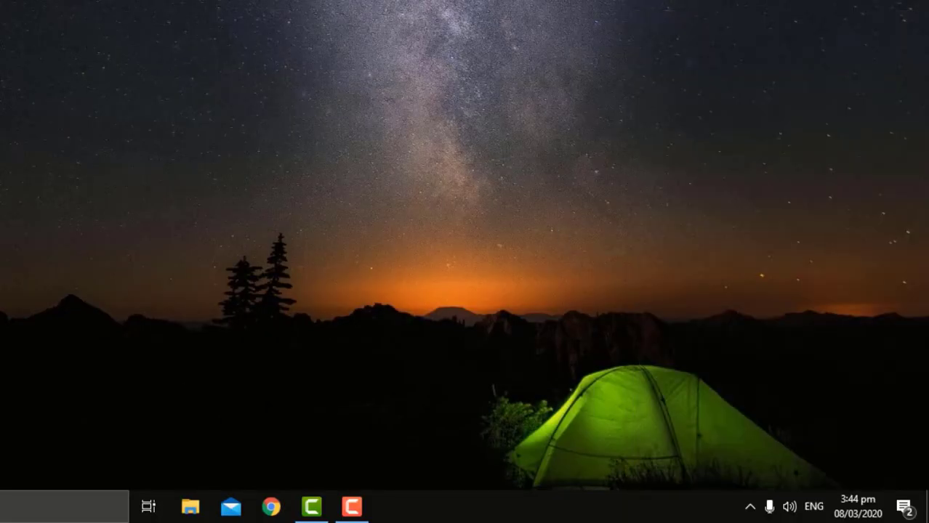
pyautogui.click(10, 500)
# Launch Firefox from the 'firefox' search and load the router page at 192.168.1.1.
pyautogui.write('firefo')
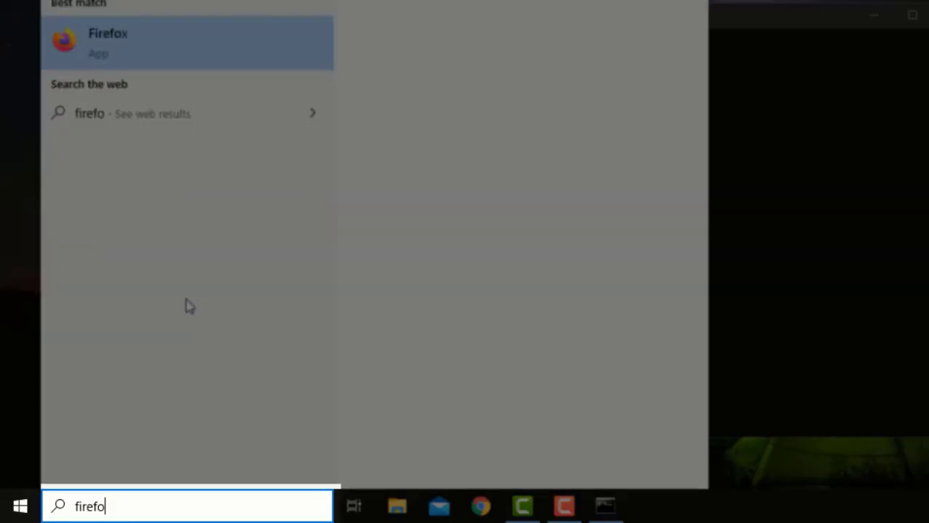
pyautogui.write('x')
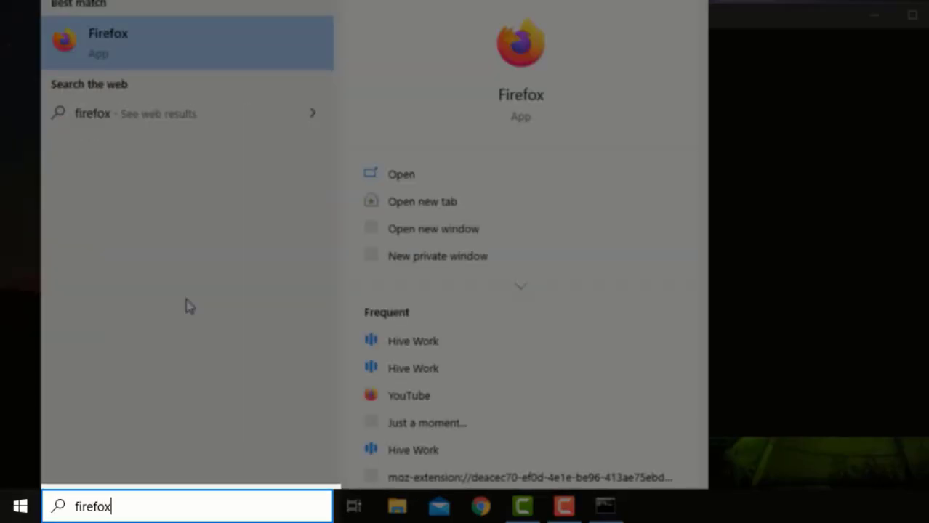
pyautogui.press('Return')
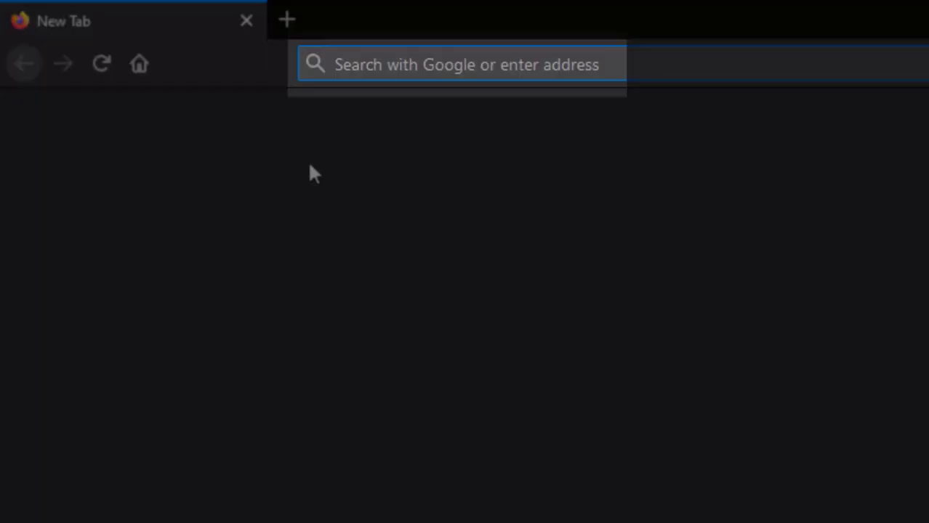
pyautogui.write('192')
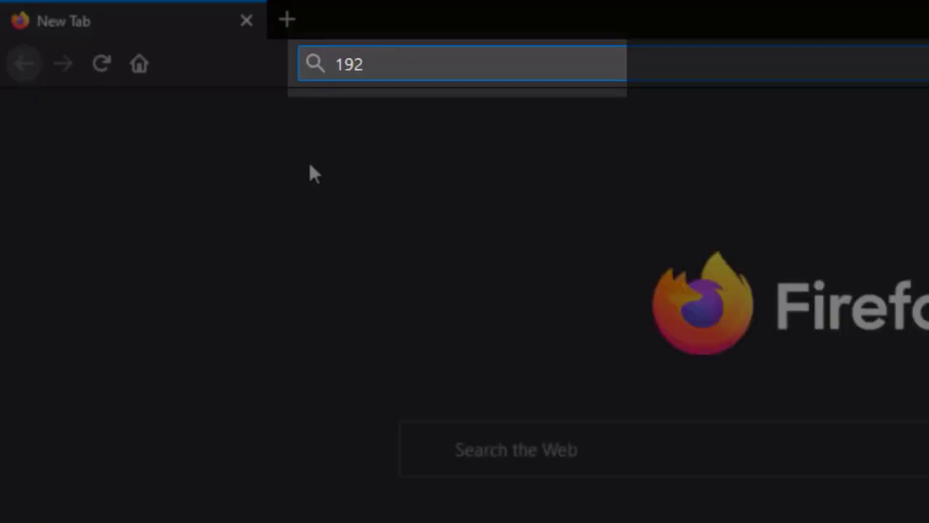
pyautogui.write('.168.1.1')
pyautogui.press('Return')
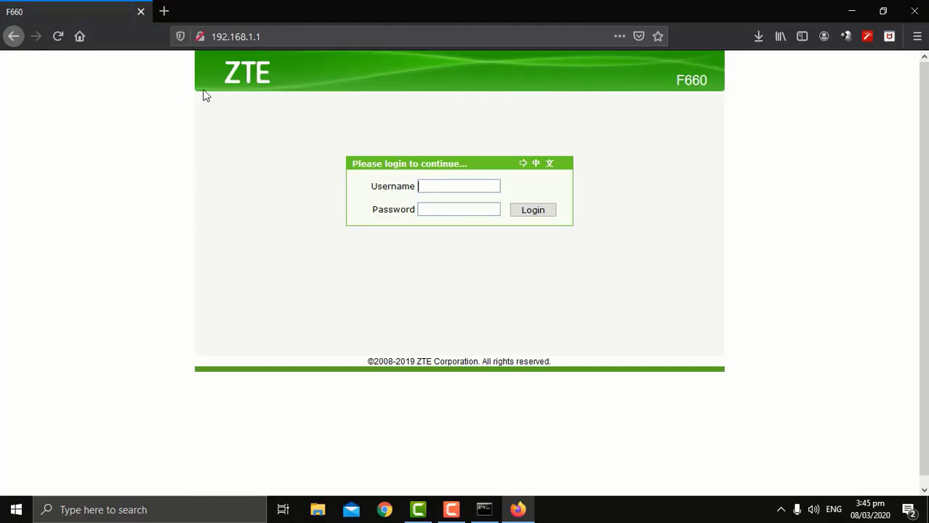
# Log in to the router as 'user' with its password, declining Firefox's offer to save it.
pyautogui.write('user')
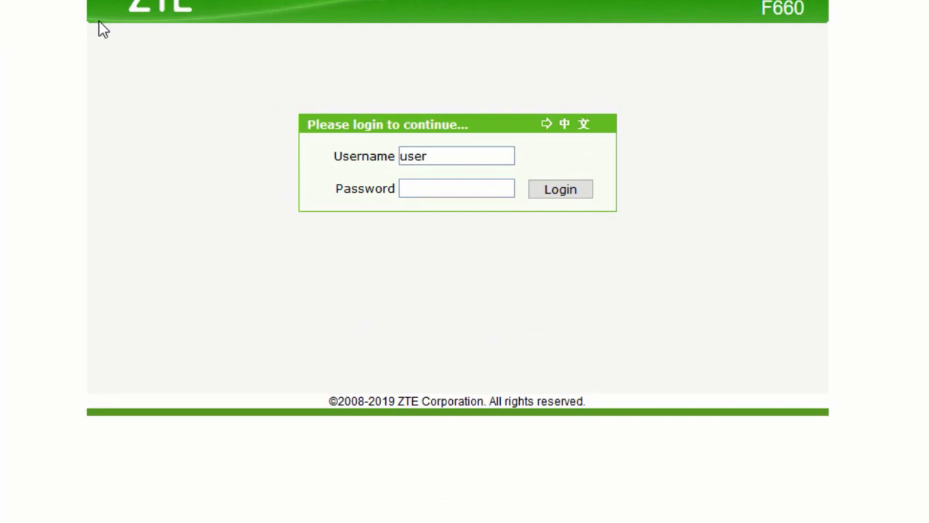
pyautogui.press('Tab')
pyautogui.write('•••••••••••••••')
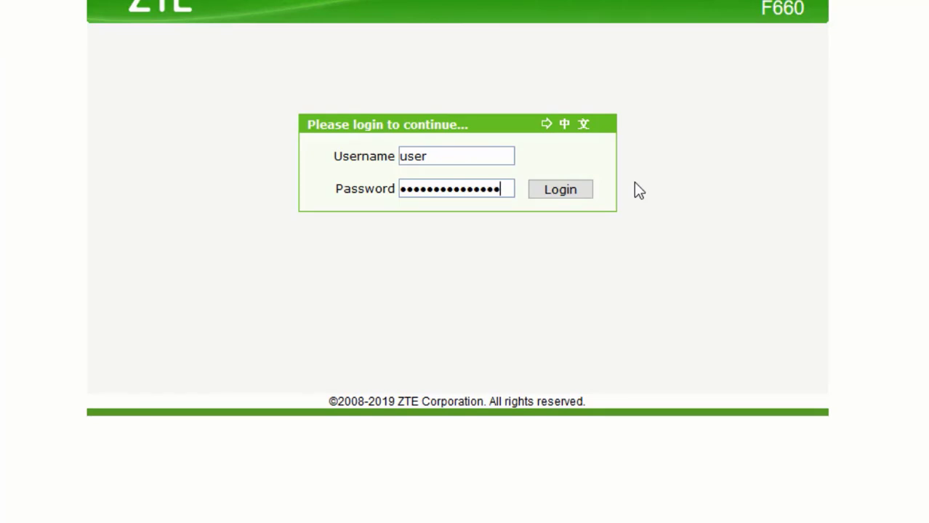
pyautogui.press('Return')
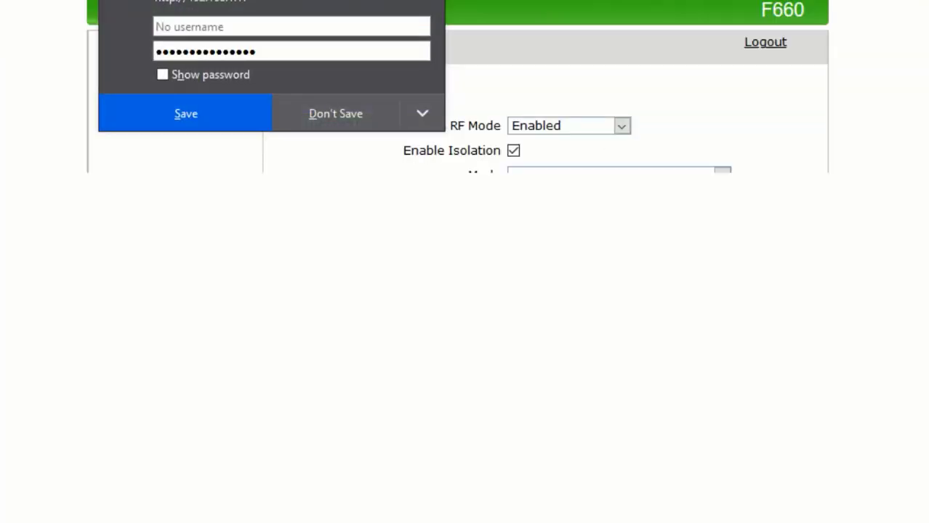
pyautogui.click(333, 115)
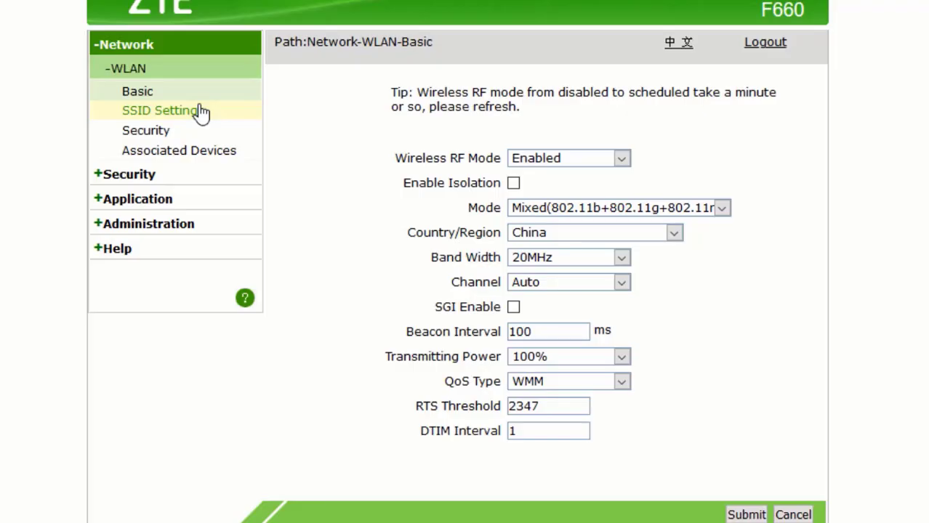
# On the SSID Settings page, replace the SSID1 name with LingTech and submit it.
pyautogui.click(201, 113)
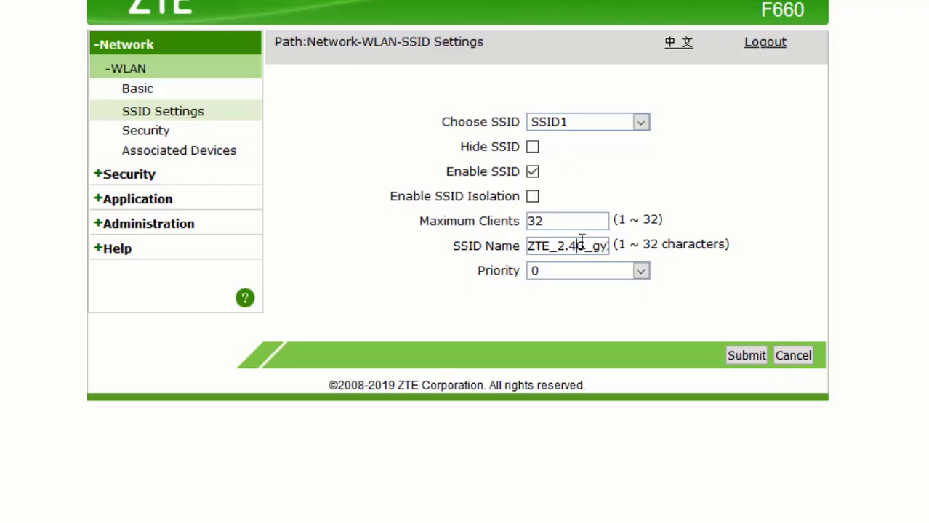
pyautogui.tripleClick(582, 245)
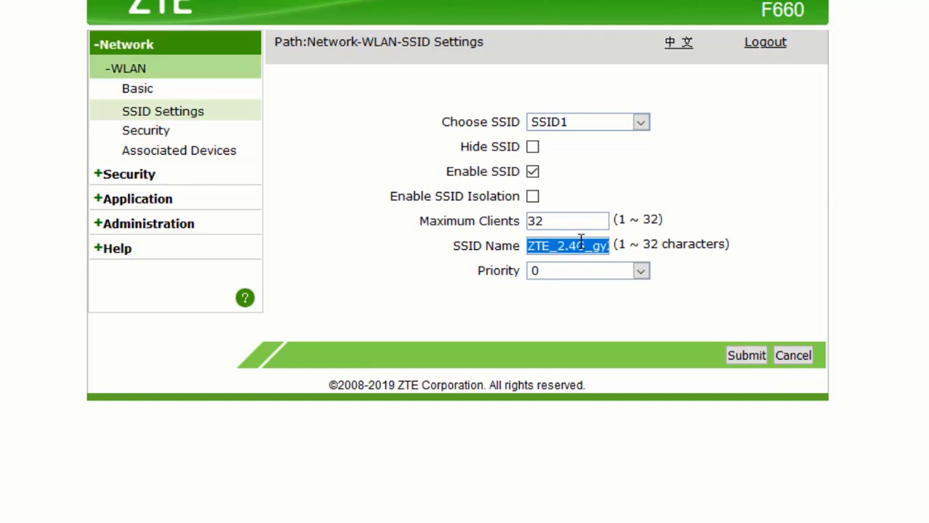
pyautogui.write('Ling')
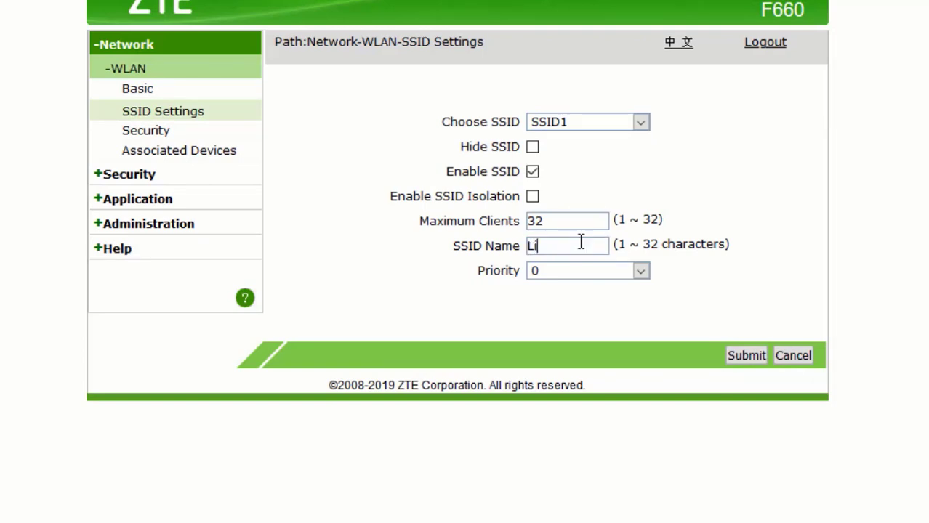
pyautogui.write('Tech')
pyautogui.click(745, 362)
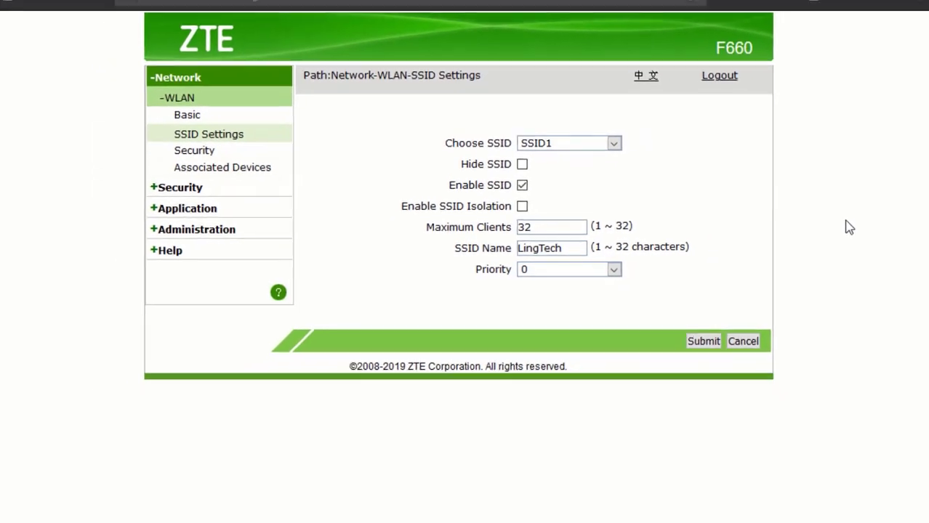
# Disconnect the laptop from the old ZTE_2.4G_gyXWrE network.
pyautogui.click(783, 513)
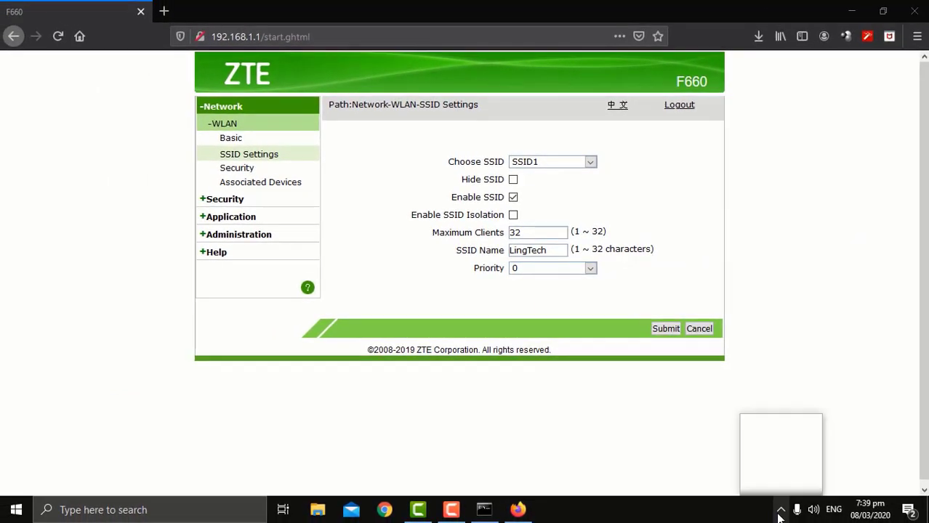
pyautogui.click(778, 460)
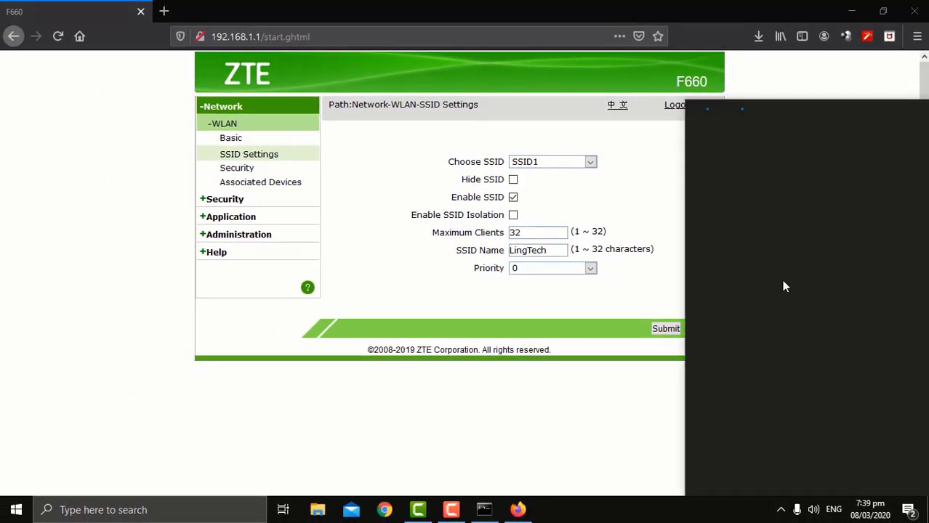
pyautogui.click(870, 220)
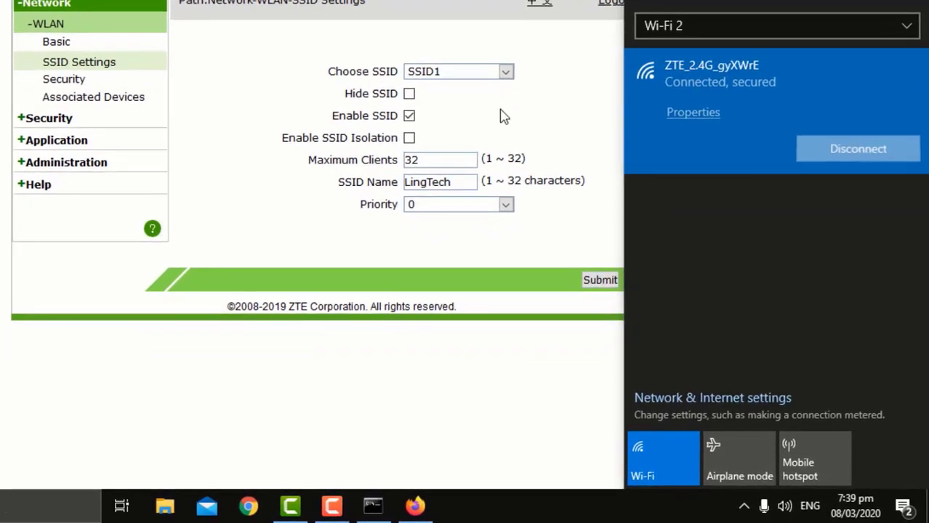
pyautogui.click(459, 25)
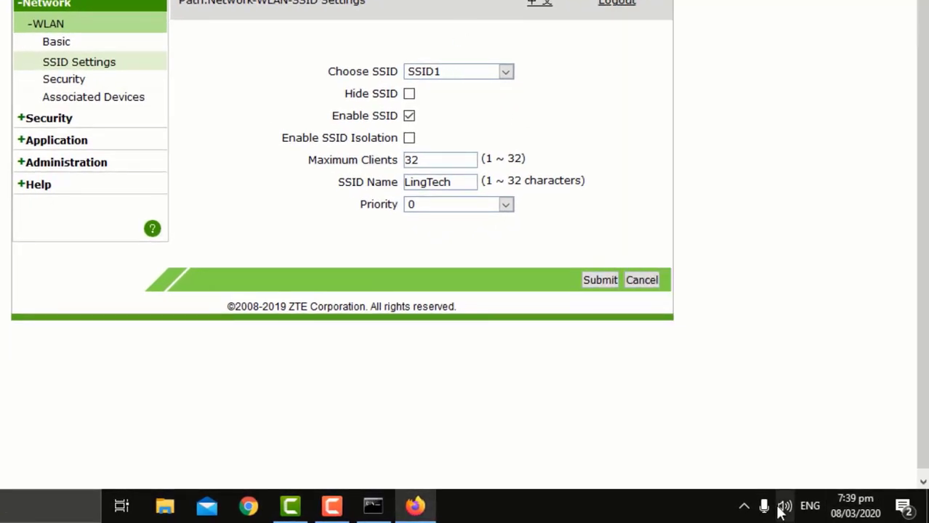
# Connect to the LingTech network with its current security key and close the flyout.
pyautogui.click(744, 506)
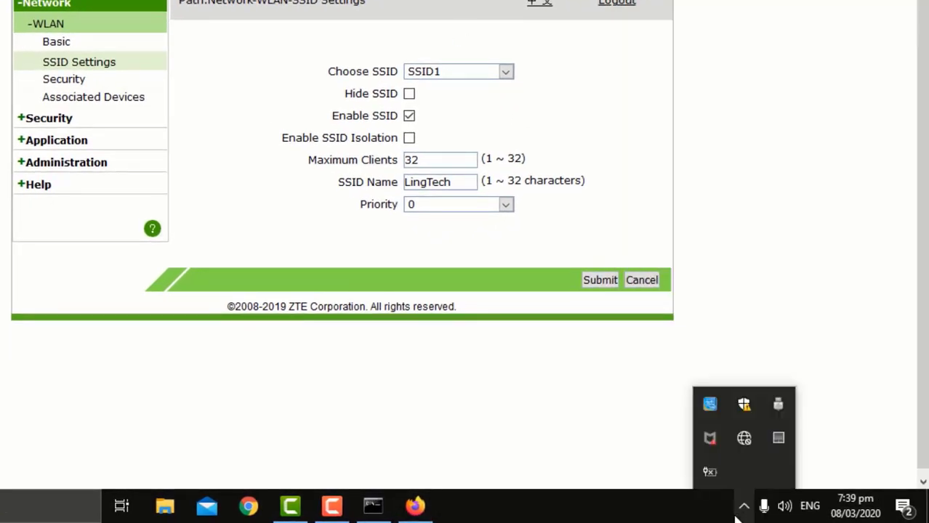
pyautogui.click(744, 439)
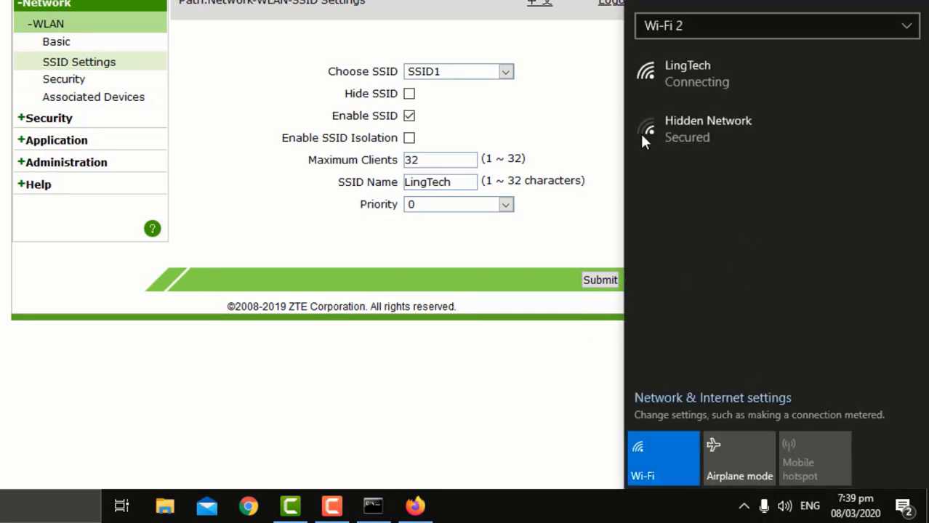
pyautogui.click(674, 85)
pyautogui.click(822, 149)
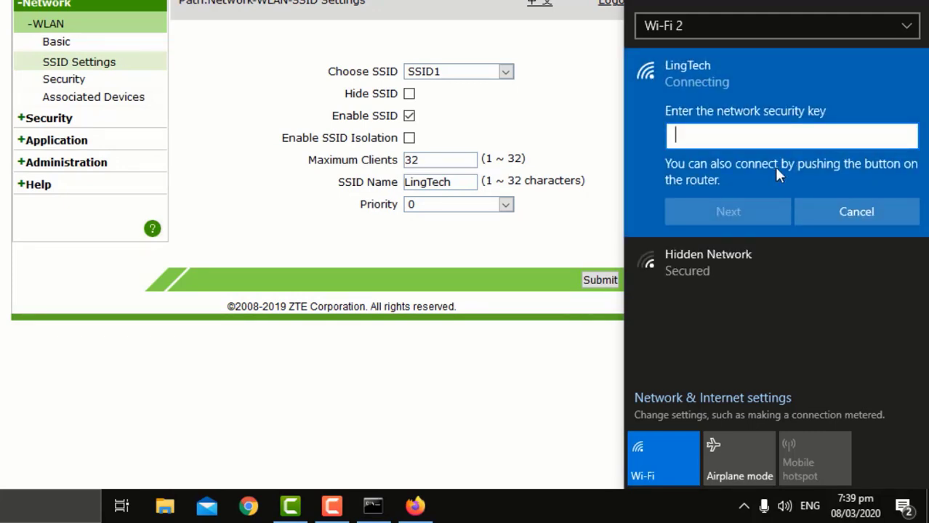
pyautogui.write('•••••••')
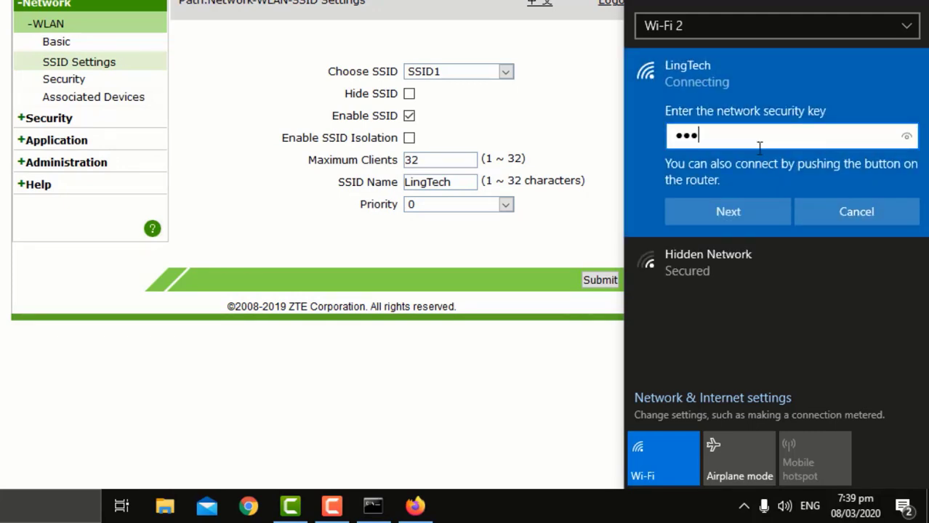
pyautogui.write('•')
pyautogui.click(758, 211)
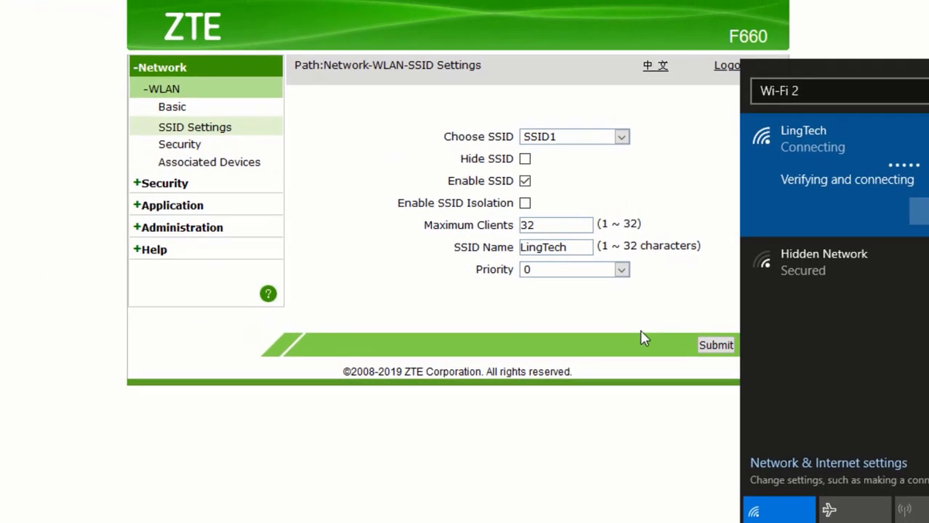
pyautogui.click(526, 265)
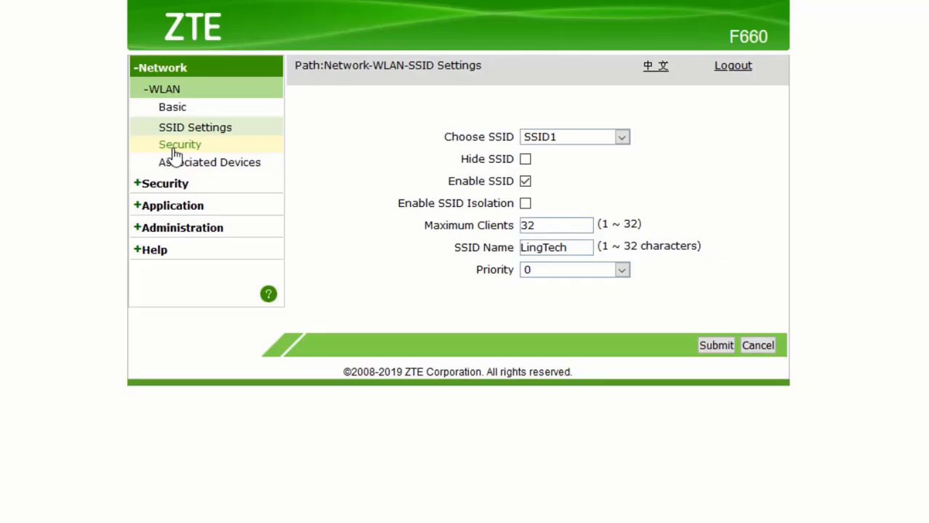
# Replace the SSID1 WPA passphrase with a new 16-digit key and save past the weak-password warning.
pyautogui.click(175, 147)
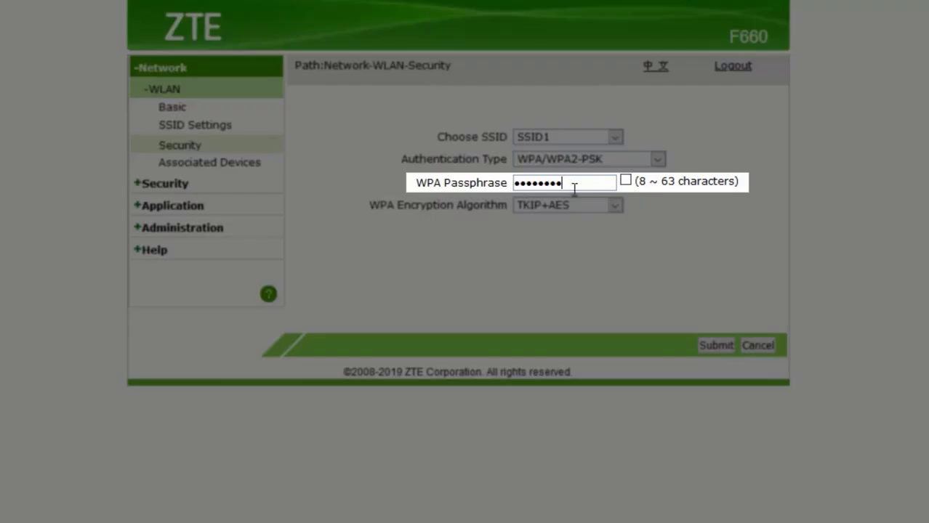
pyautogui.moveTo(574, 185); pyautogui.dragTo(489, 203)
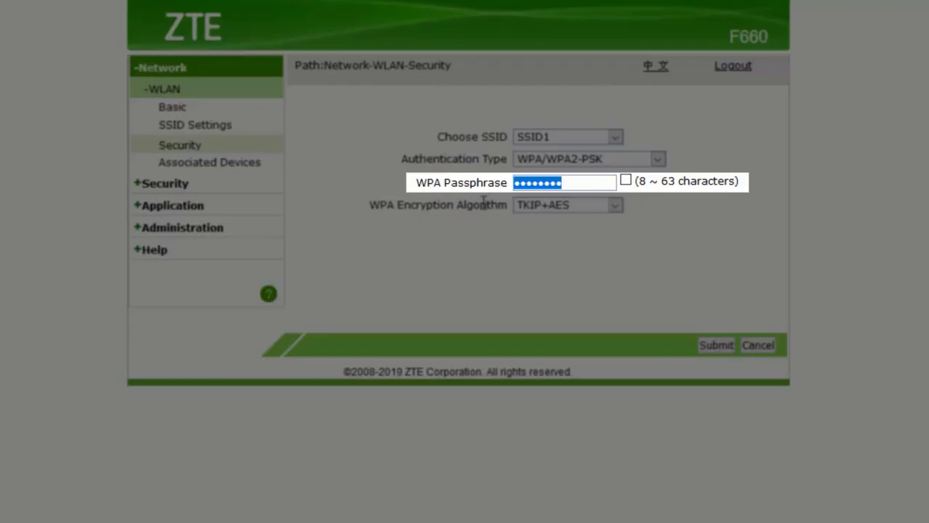
pyautogui.press('BackSpace')
pyautogui.write('1234')
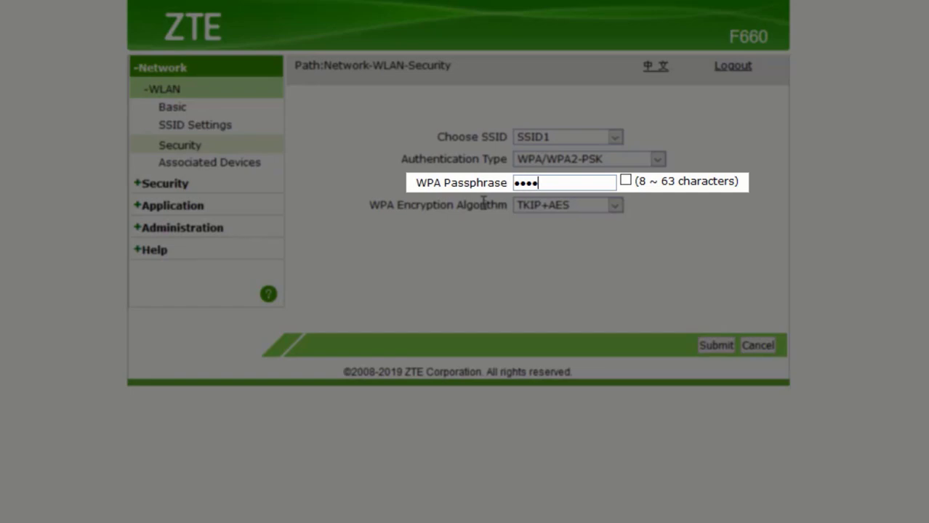
pyautogui.write('56789012')
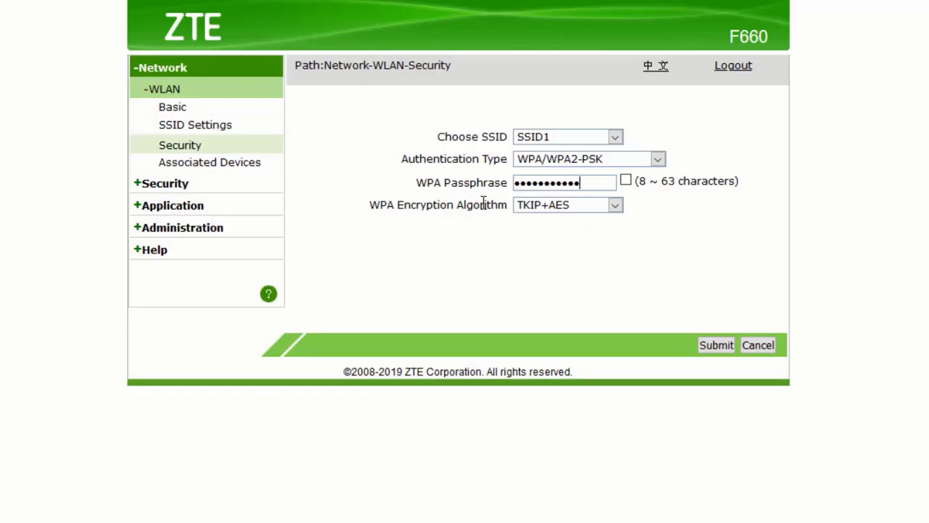
pyautogui.write('3456')
pyautogui.click(625, 181)
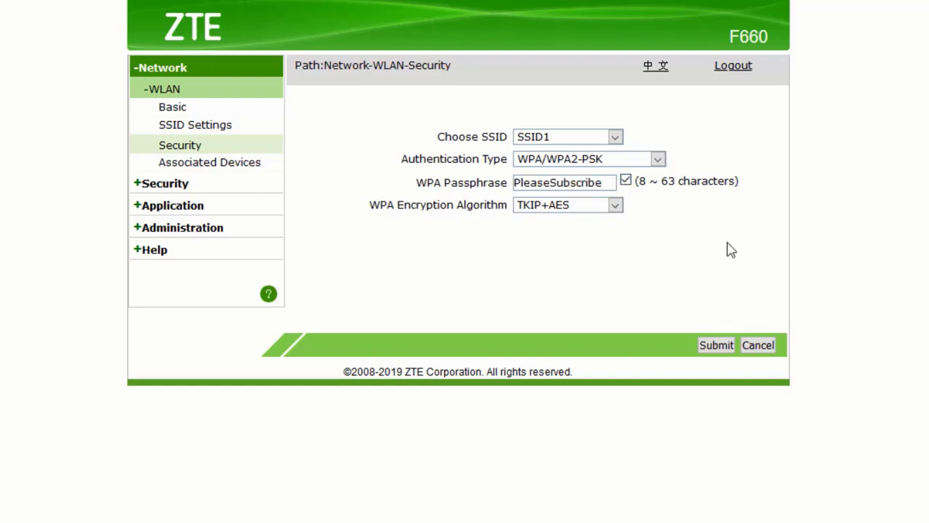
pyautogui.click(731, 346)
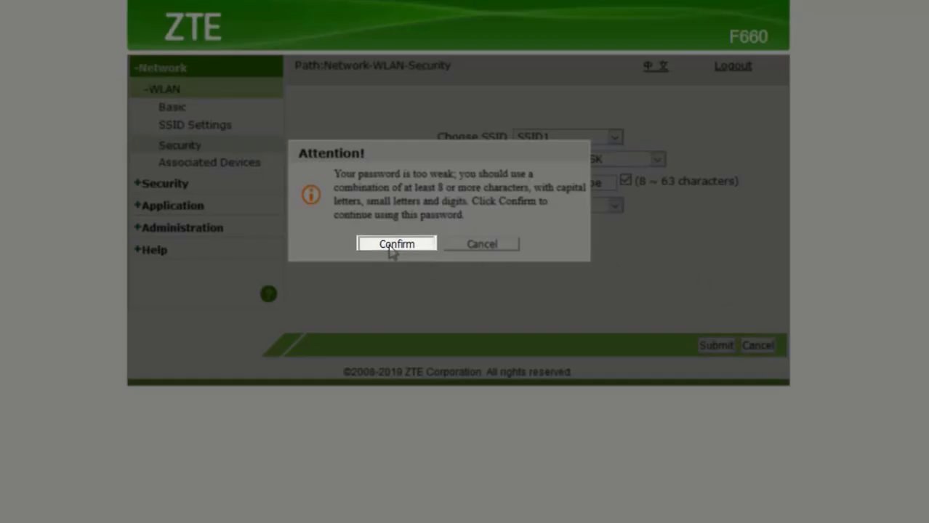
pyautogui.click(392, 244)
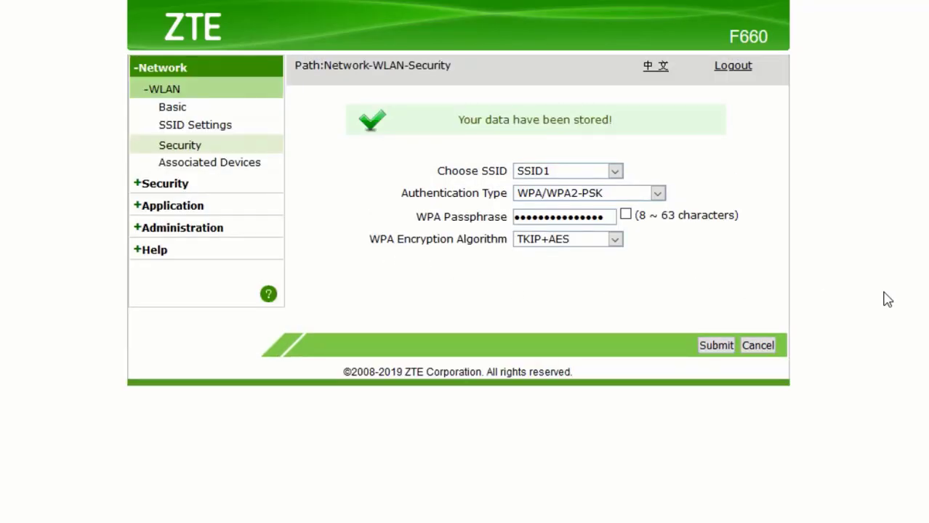
pyautogui.click(781, 510)
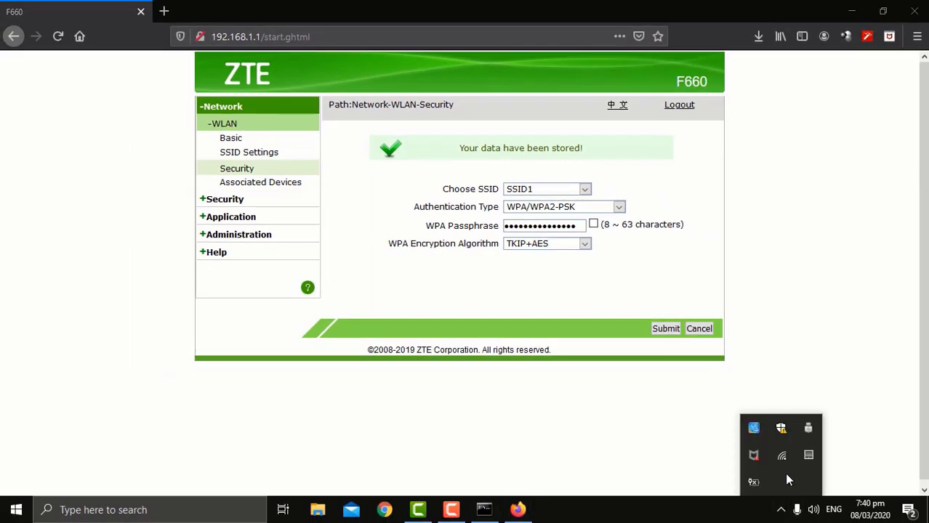
# Reopen the Wi-Fi list to check that LingTech now shows as Secured but not connected.
pyautogui.click(782, 456)
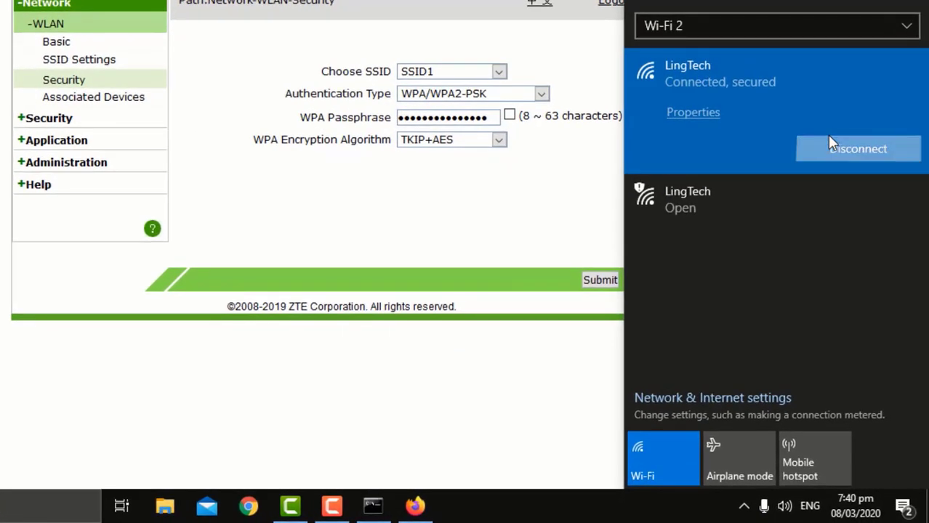
pyautogui.click(558, 259)
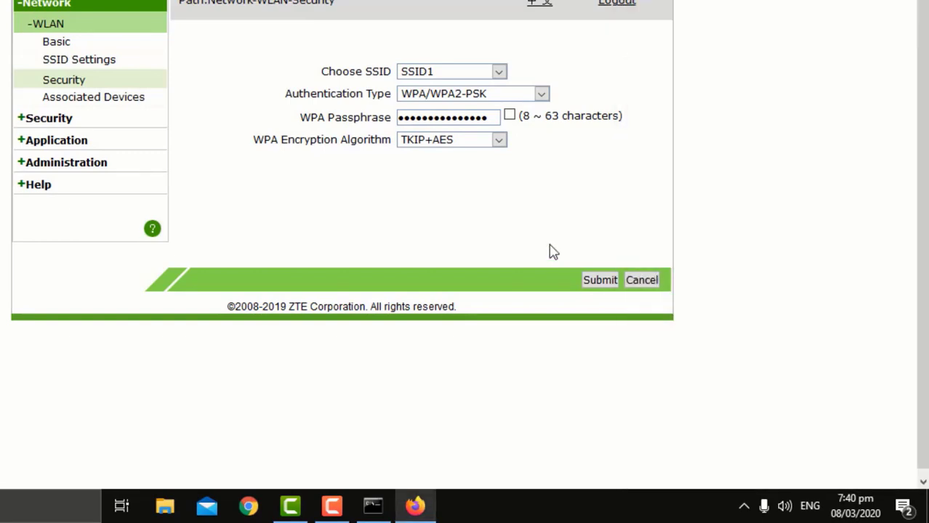
pyautogui.click(745, 506)
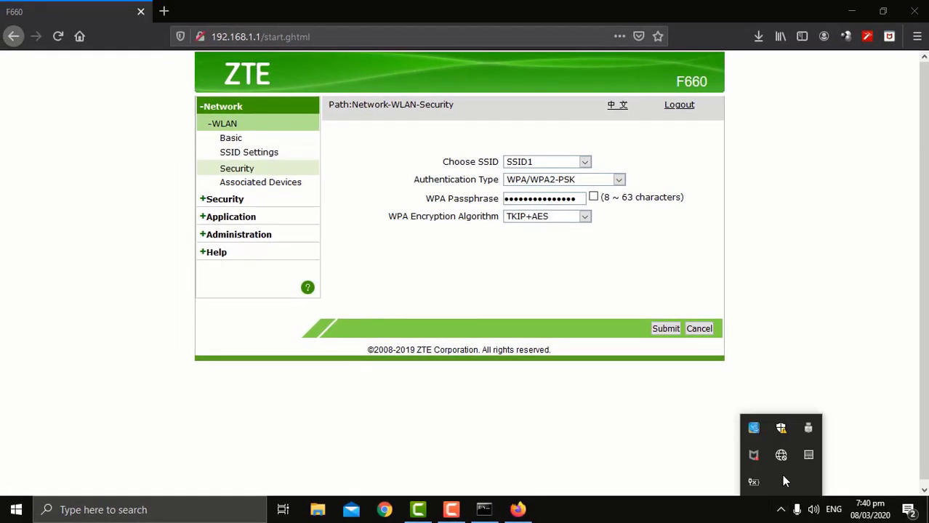
pyautogui.click(782, 455)
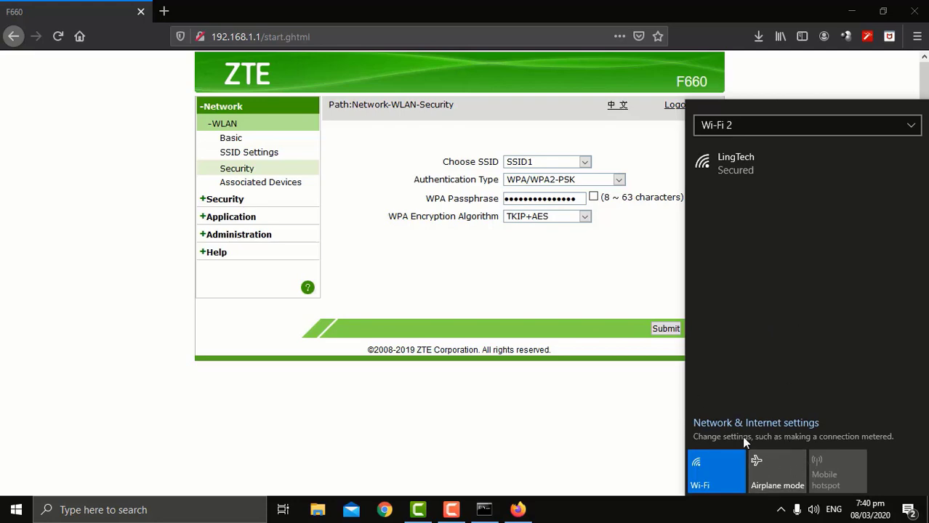
# Forget LingTech from Wi-Fi 2's known networks in Settings, then minimize Settings.
pyautogui.click(746, 428)
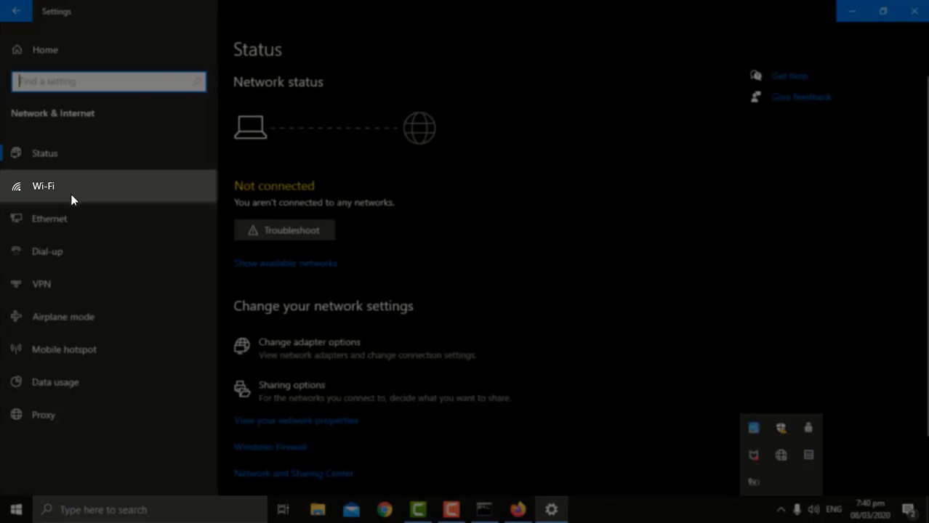
pyautogui.click(73, 189)
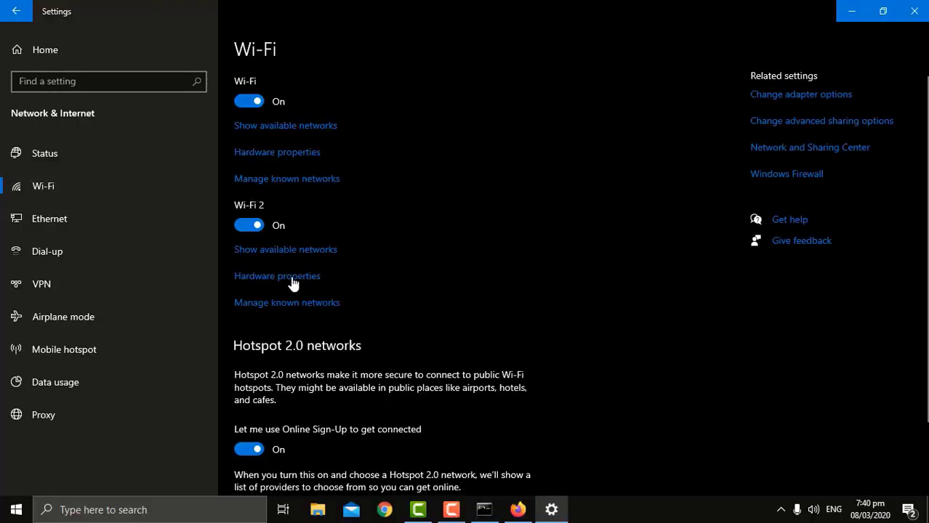
pyautogui.click(297, 305)
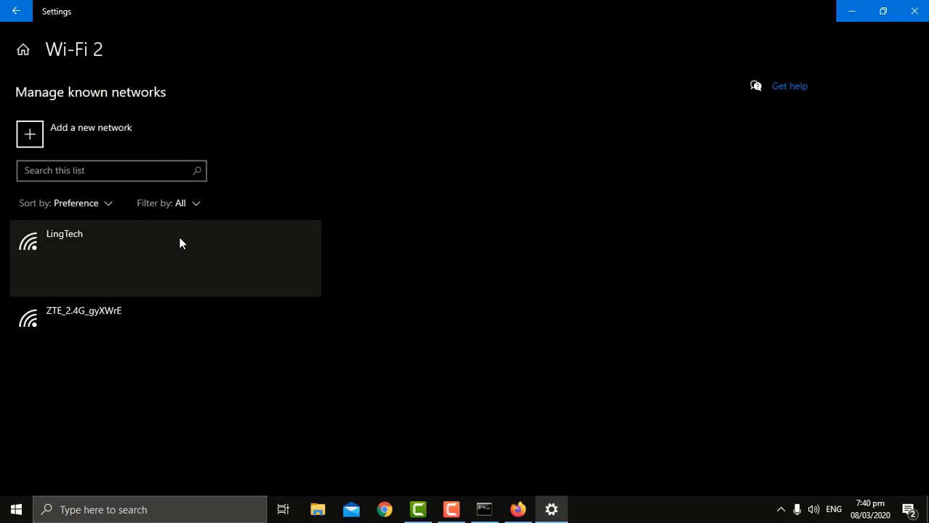
pyautogui.click(276, 280)
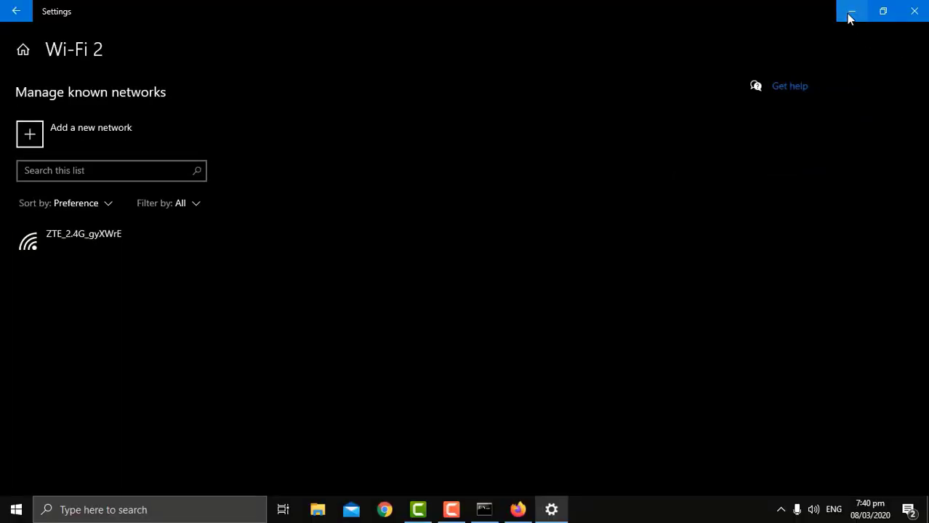
pyautogui.click(850, 13)
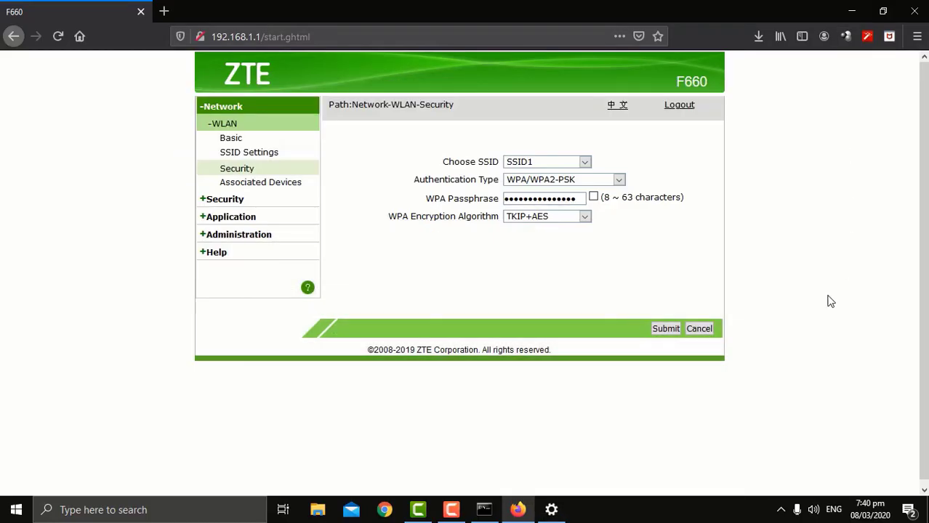
# Reconnect to LingTech from the Wi-Fi flyout using the new security key.
pyautogui.click(780, 511)
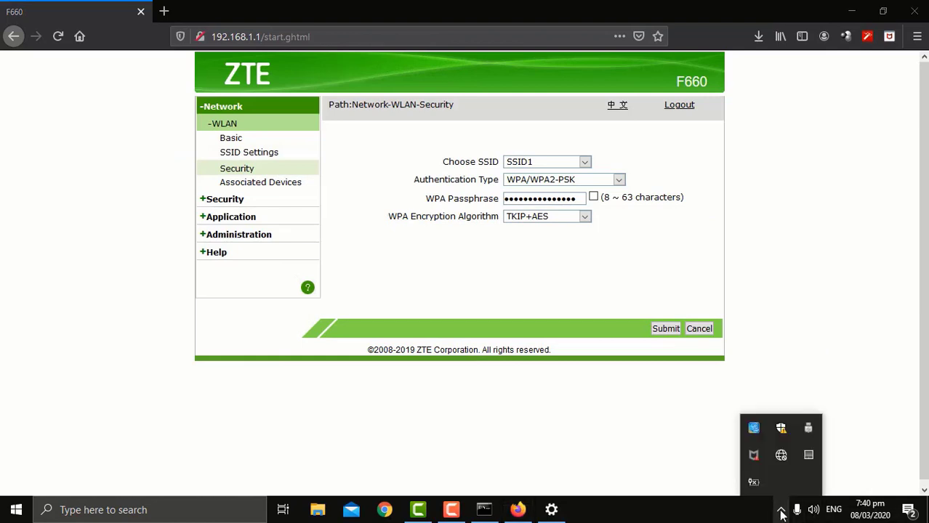
pyautogui.click(781, 455)
pyautogui.click(783, 180)
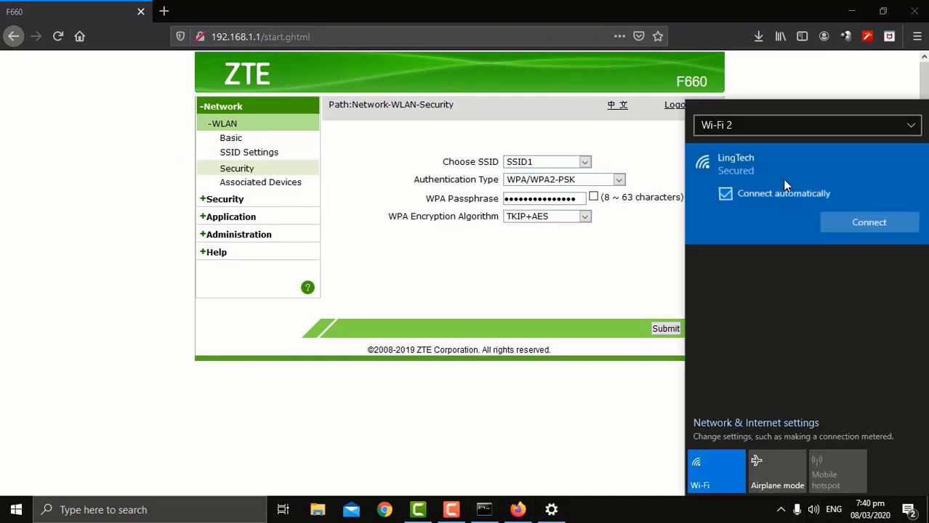
pyautogui.click(843, 230)
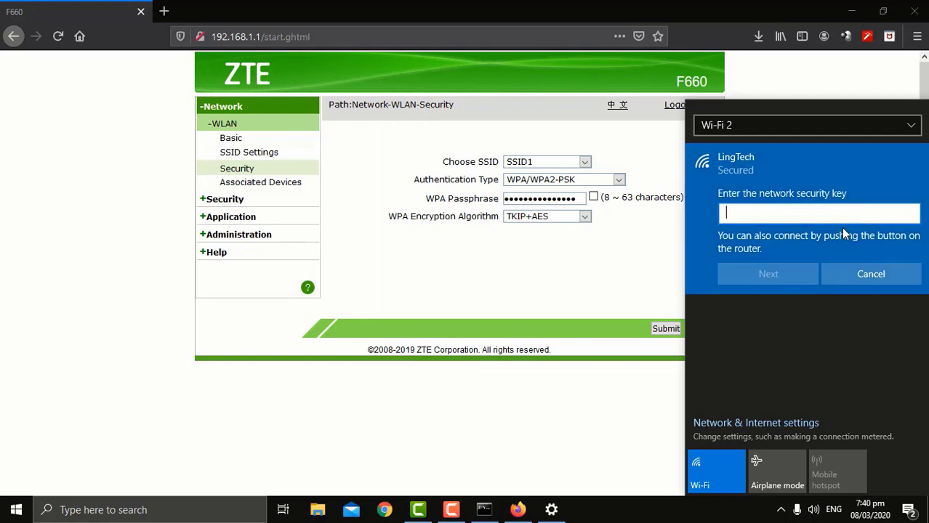
pyautogui.write('••••••••••••••')
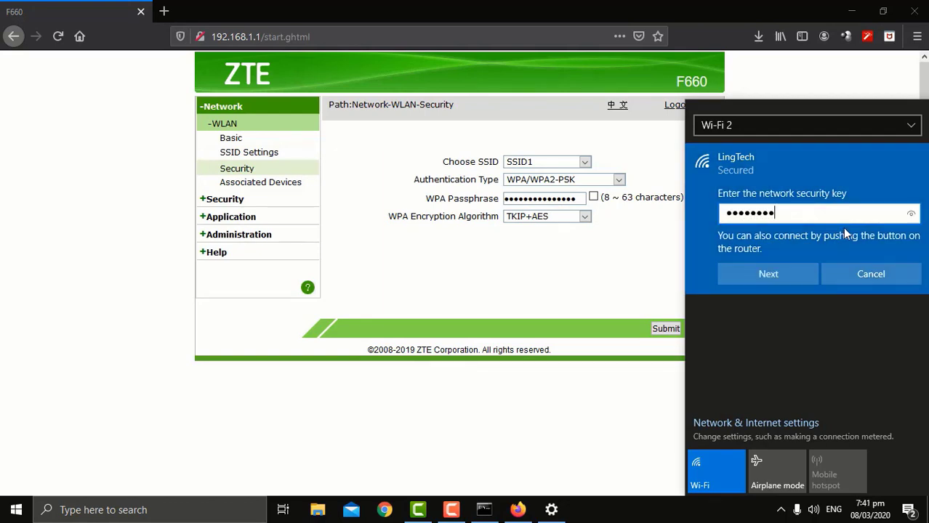
pyautogui.write('••')
pyautogui.click(797, 274)
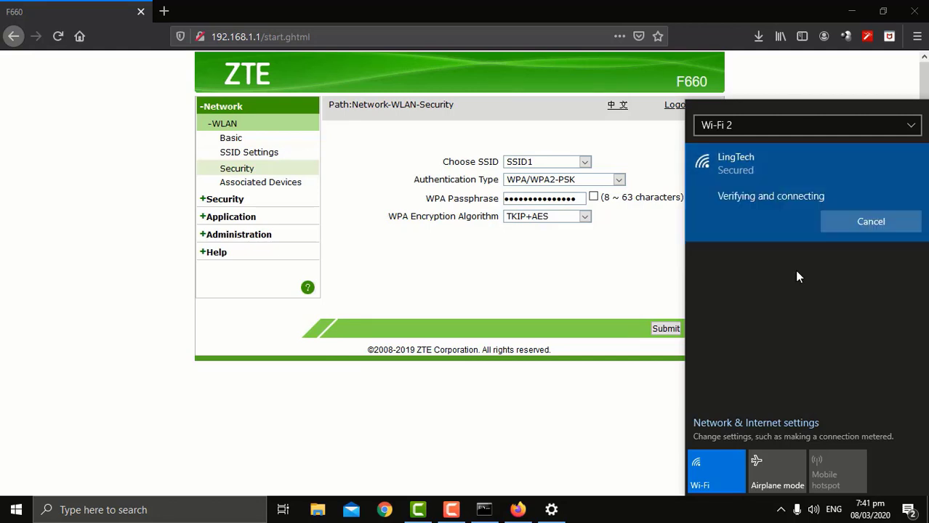